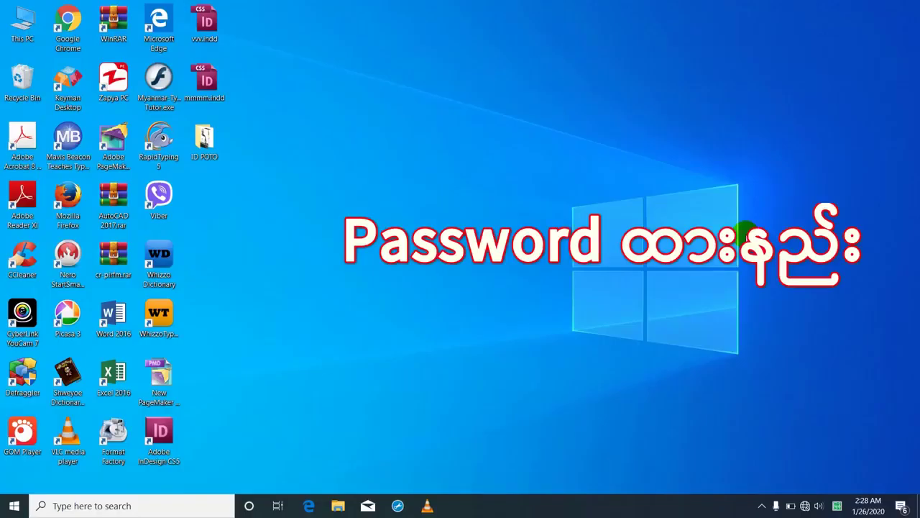
# - Open Windows Settings from the gear icon in the Start menu
pyautogui.click(14, 509)
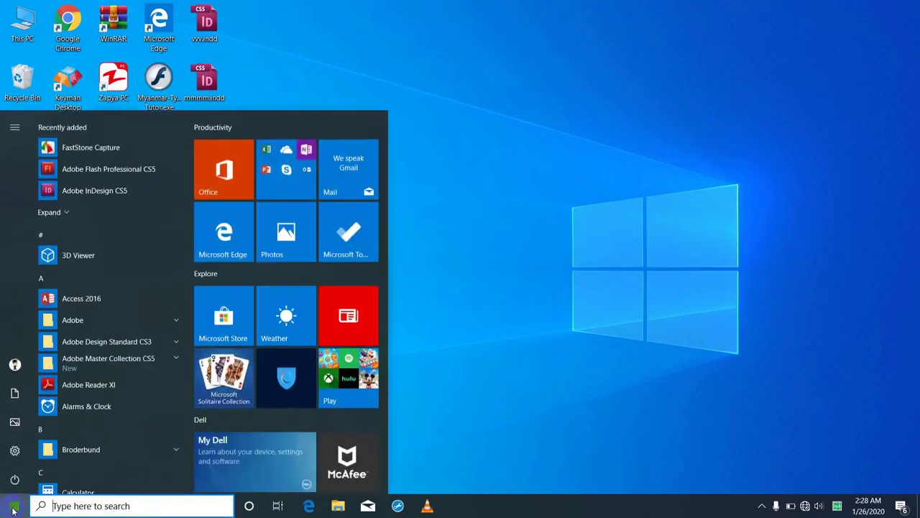
pyautogui.moveTo(29, 387)
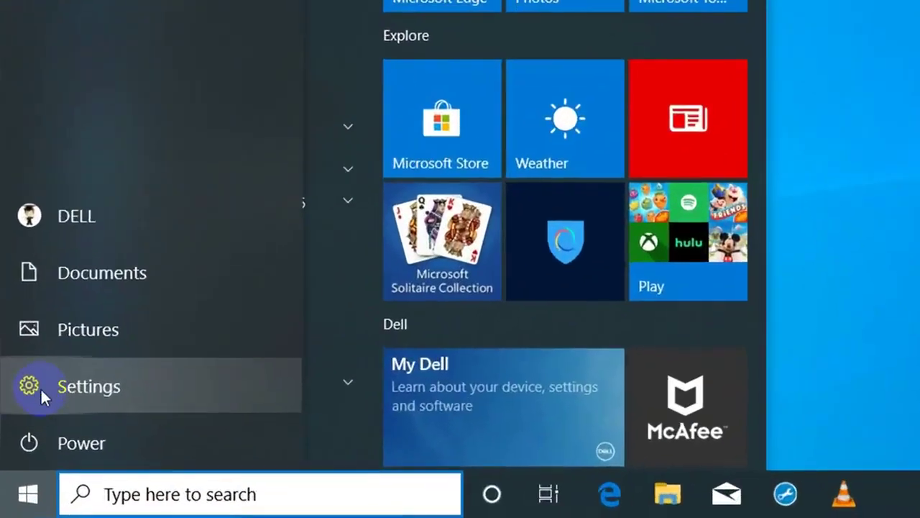
pyautogui.click(40, 386)
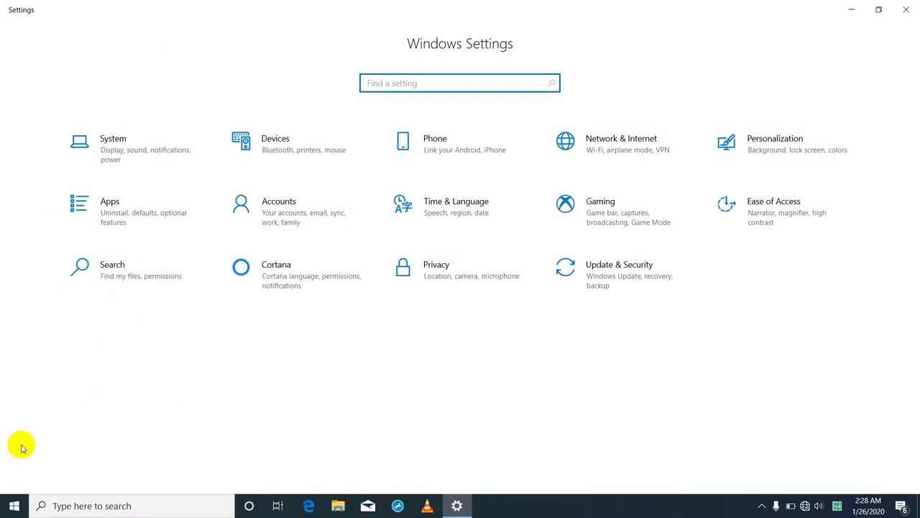
# - Go to Accounts and show the Sign-in options page
pyautogui.click(272, 207)
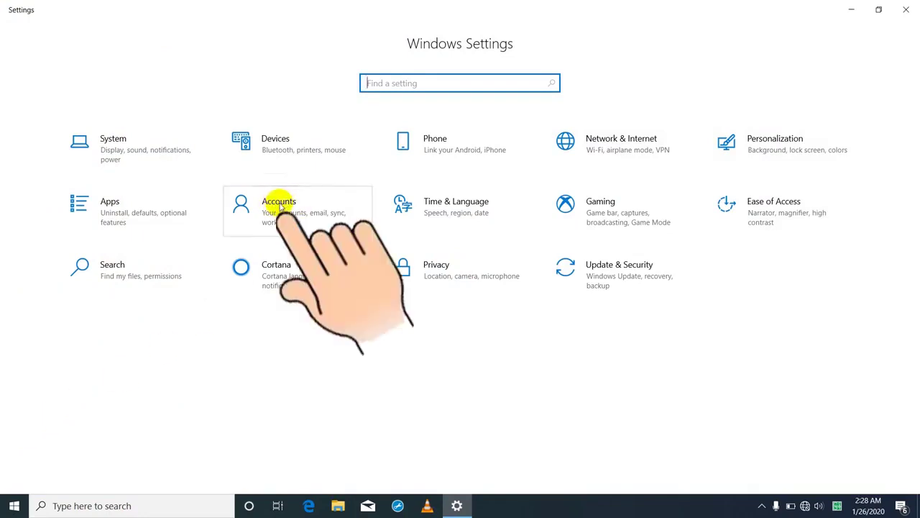
pyautogui.click(280, 207)
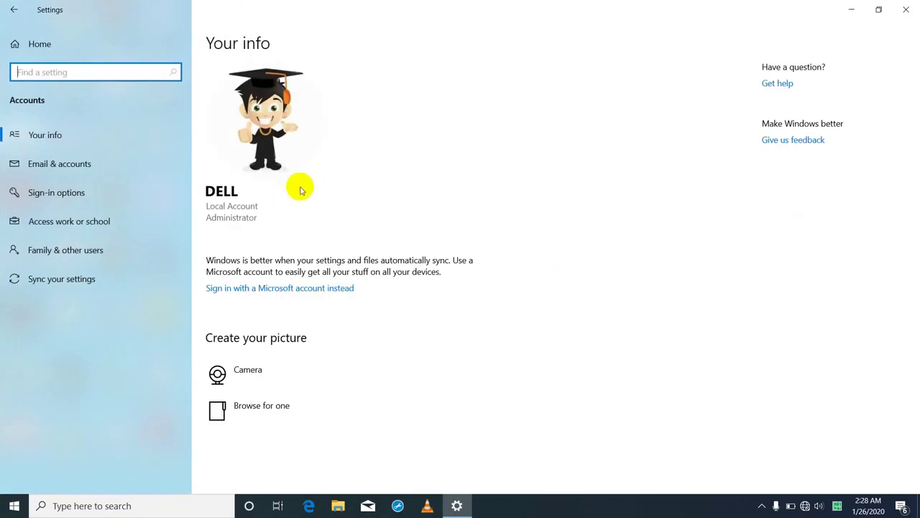
pyautogui.click(67, 195)
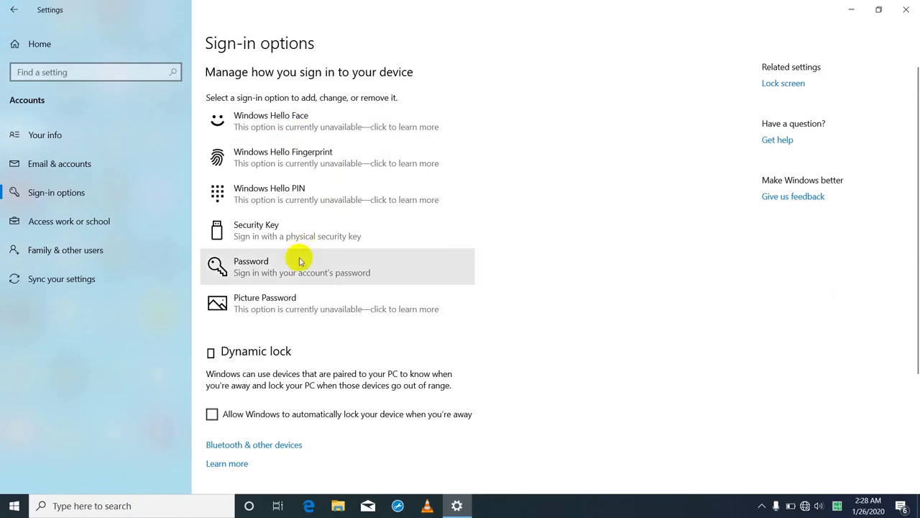
# - Expand the Password sign-in option and start adding a password
pyautogui.click(245, 268)
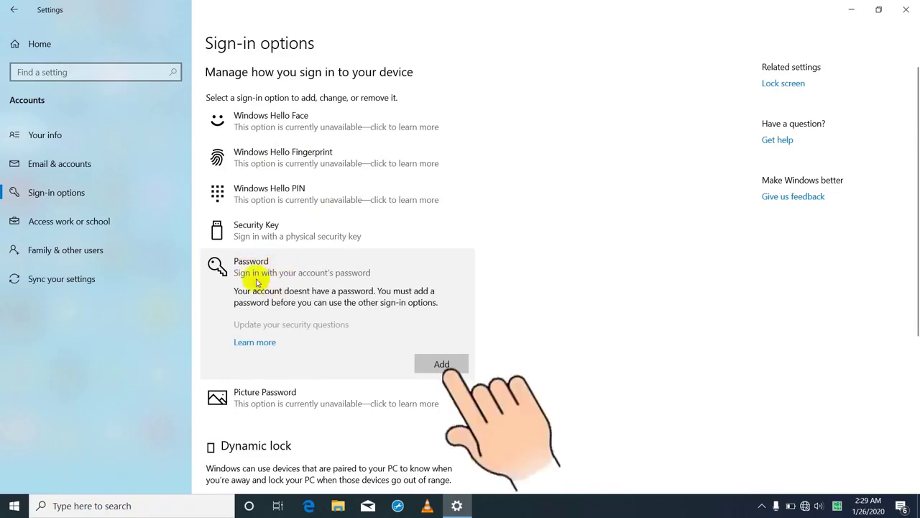
pyautogui.click(438, 365)
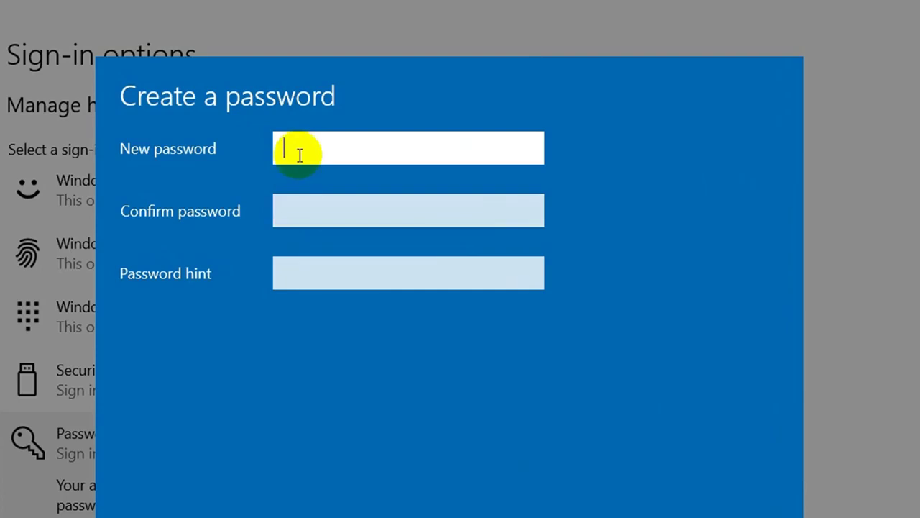
# - Enter the six-character password and its confirmation with hint 'b6', revealing both to compare
pyautogui.write('1')
pyautogui.click(529, 151)
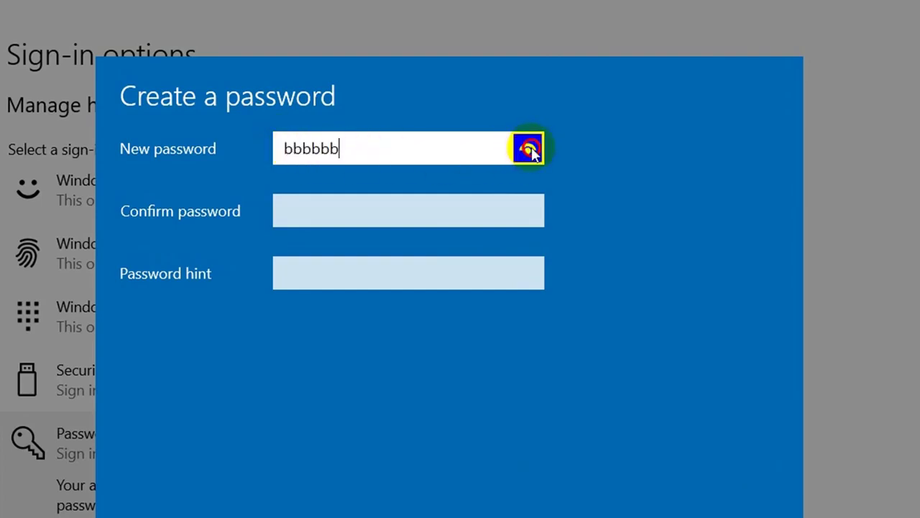
pyautogui.click(338, 209)
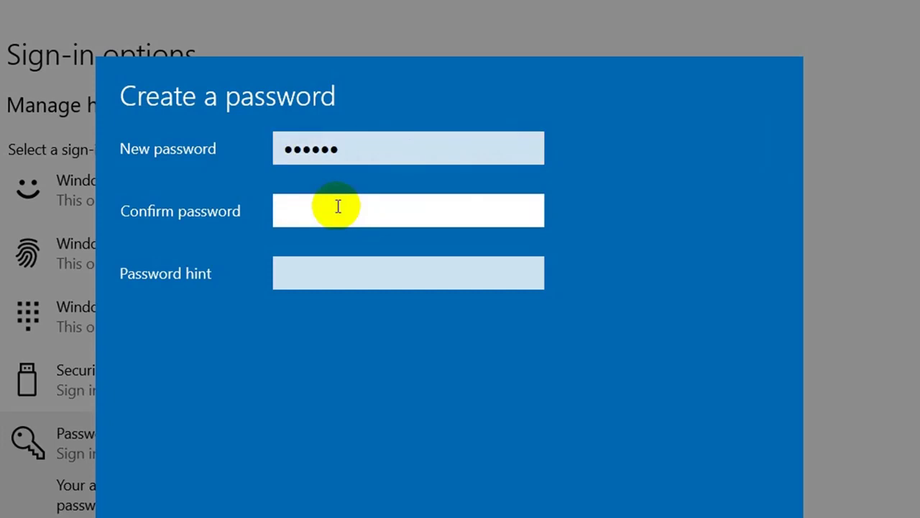
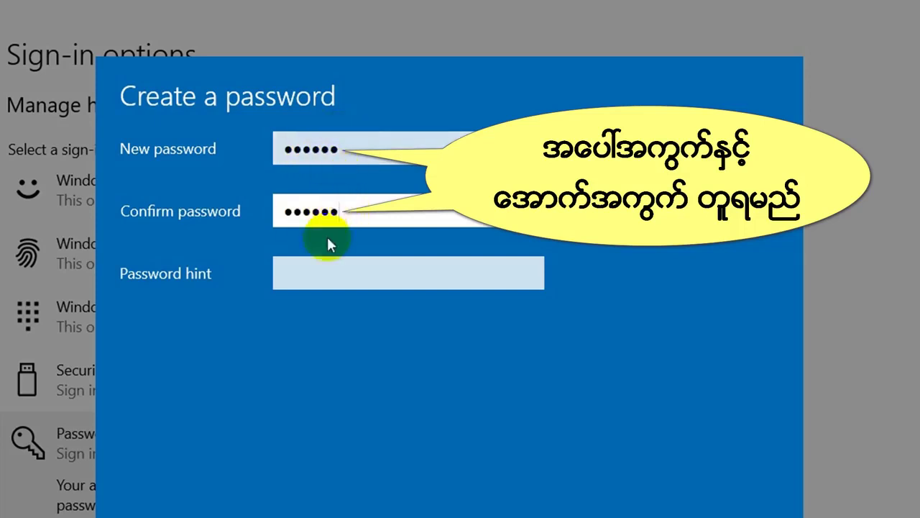
pyautogui.click(306, 276)
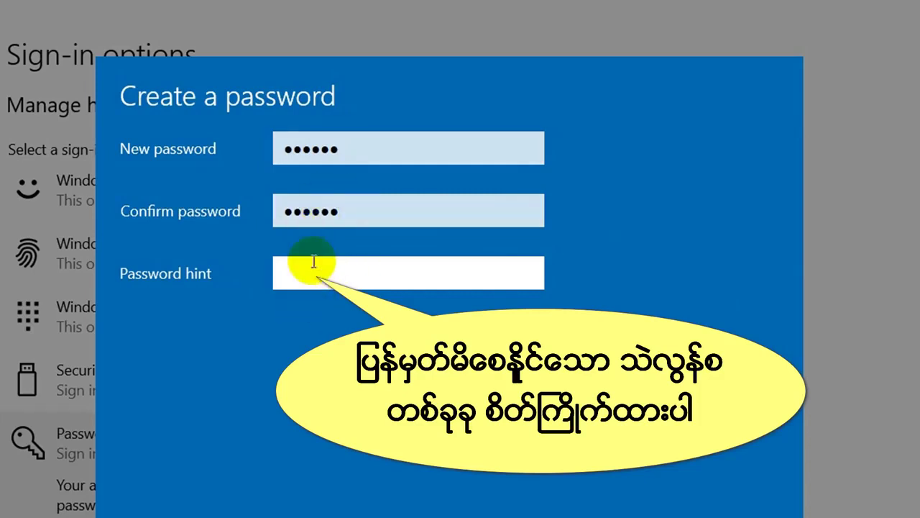
pyautogui.write('b6')
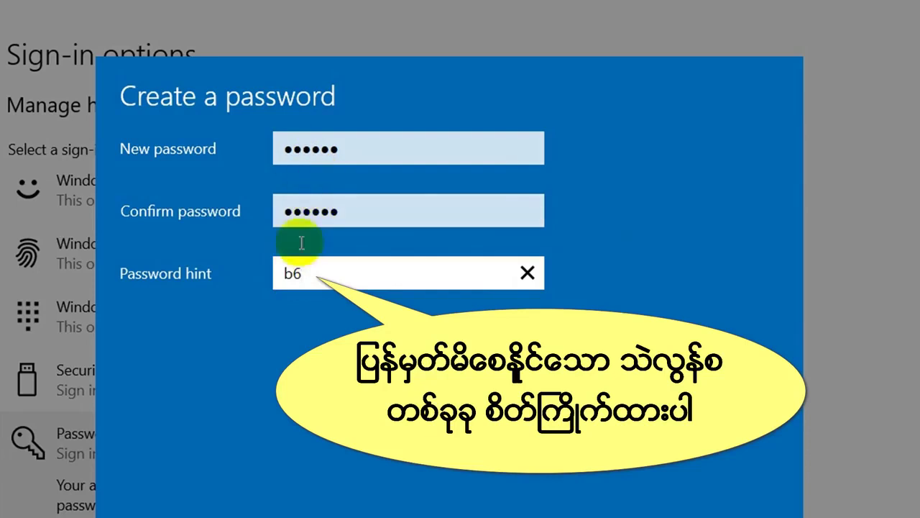
pyautogui.moveTo(407, 211)
pyautogui.click(528, 211)
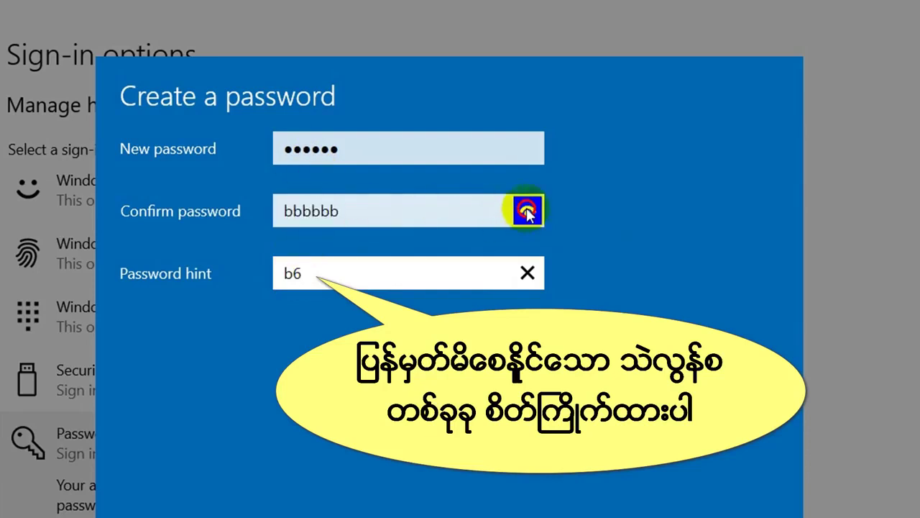
pyautogui.click(528, 150)
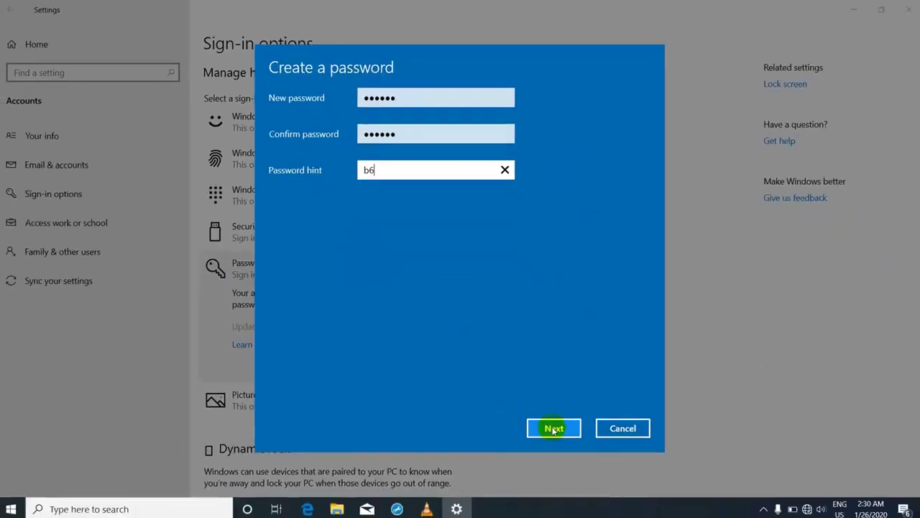
# - Submit and finish the new password, then close Settings
pyautogui.click(552, 426)
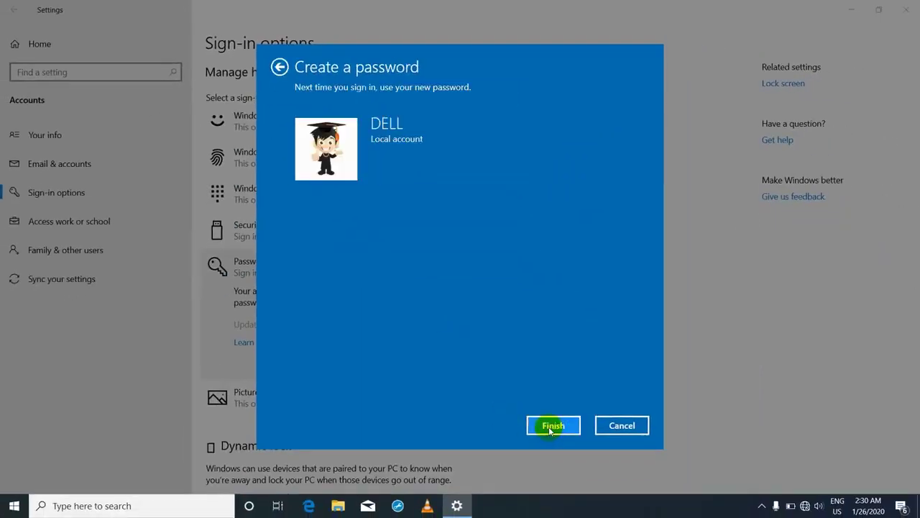
pyautogui.click(552, 426)
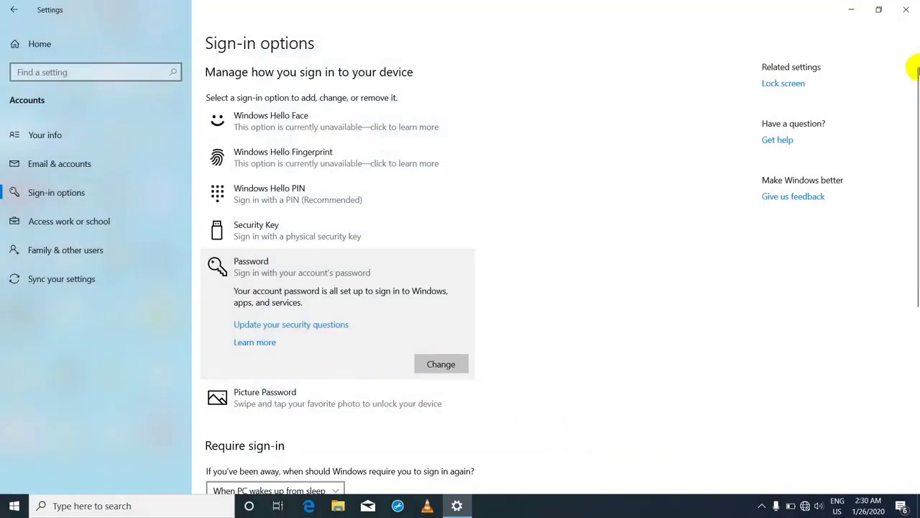
pyautogui.click(906, 11)
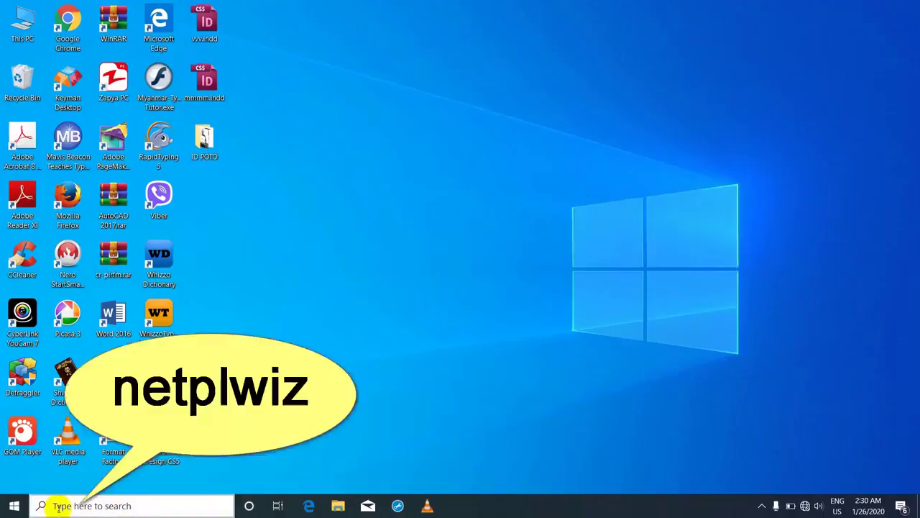
# - Search the taskbar for 'netplwiz' and launch the User Accounts tool
pyautogui.click(57, 505)
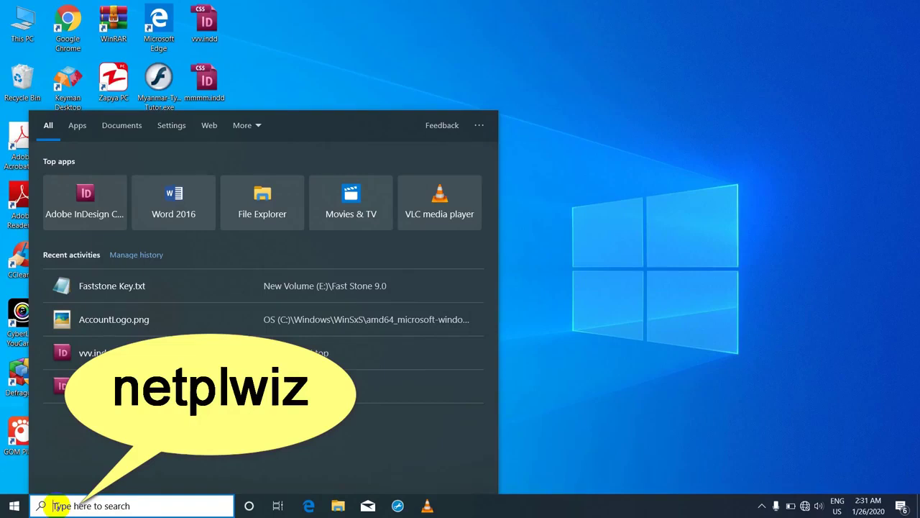
pyautogui.write('netplwiz')
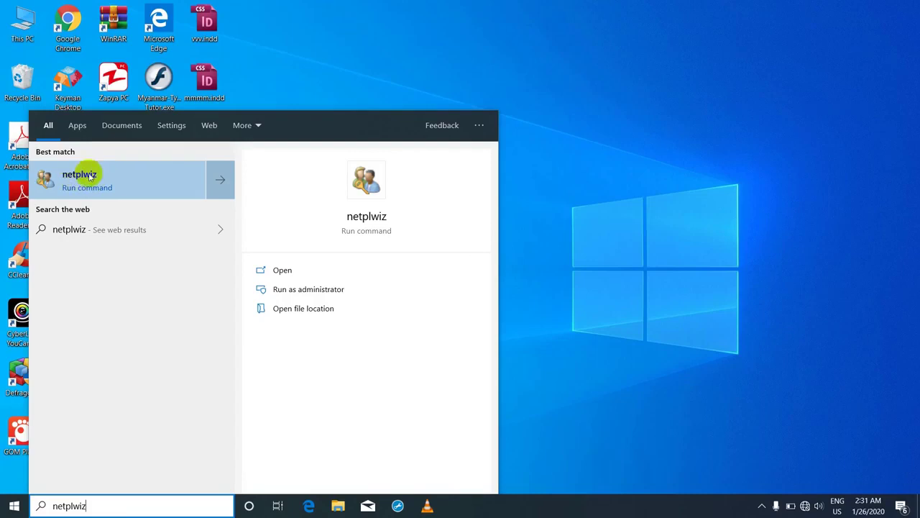
pyautogui.click(95, 179)
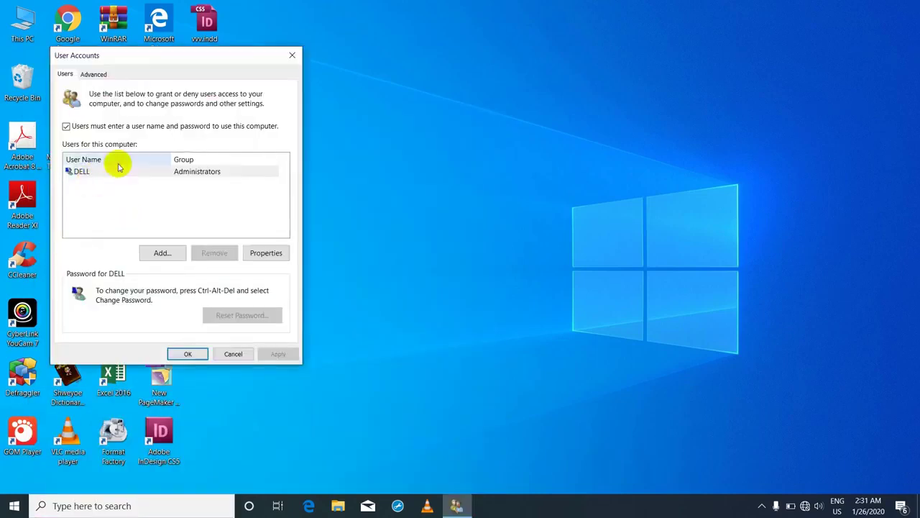
# - Uncheck 'Users must enter a user name and password' and apply the change
pyautogui.moveTo(152, 57); pyautogui.dragTo(269, 62)
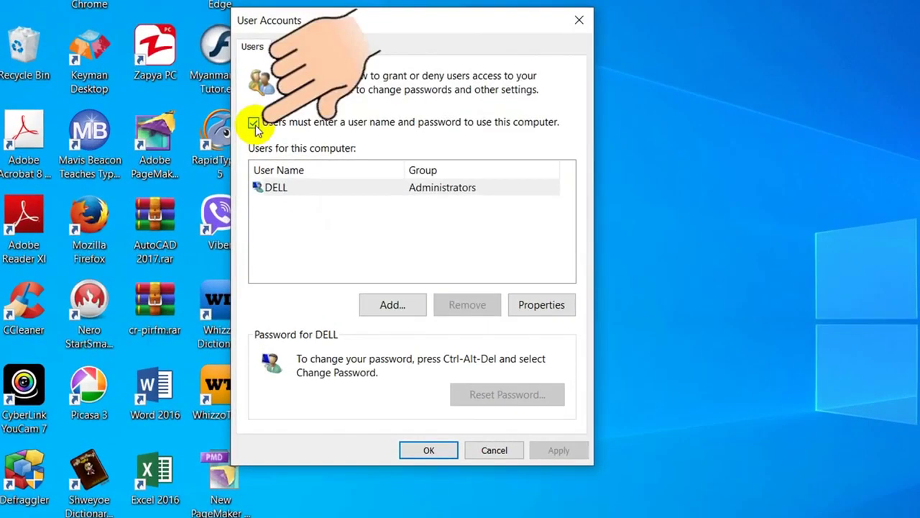
pyautogui.click(254, 123)
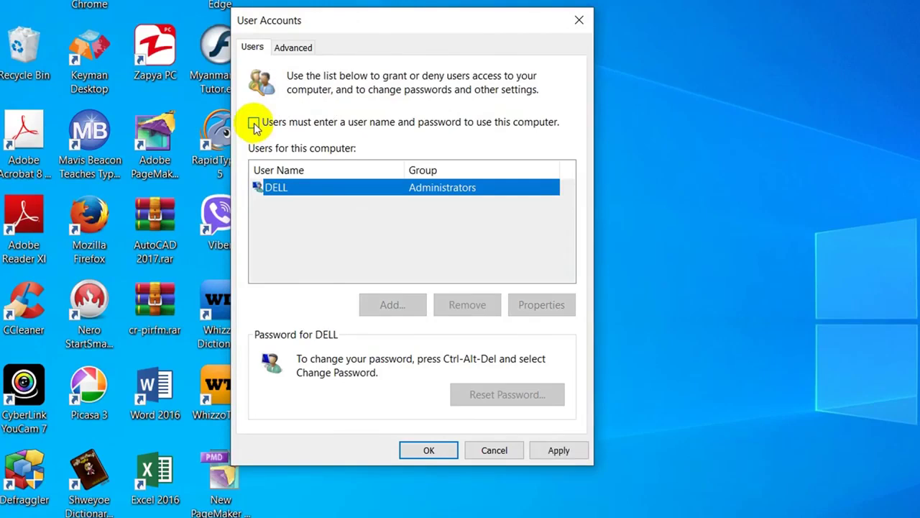
pyautogui.click(559, 451)
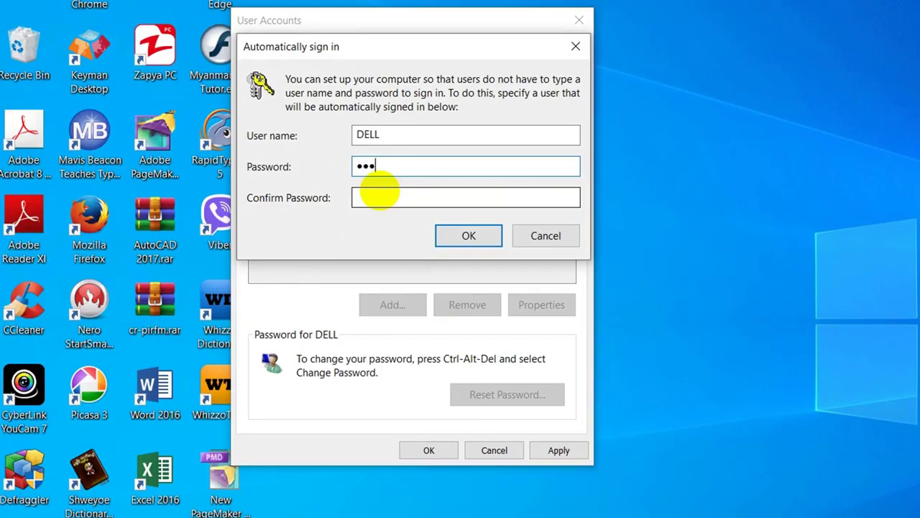
# - Confirm DELL's password twice for automatic sign-in and close User Accounts with OK
pyautogui.click(382, 193)
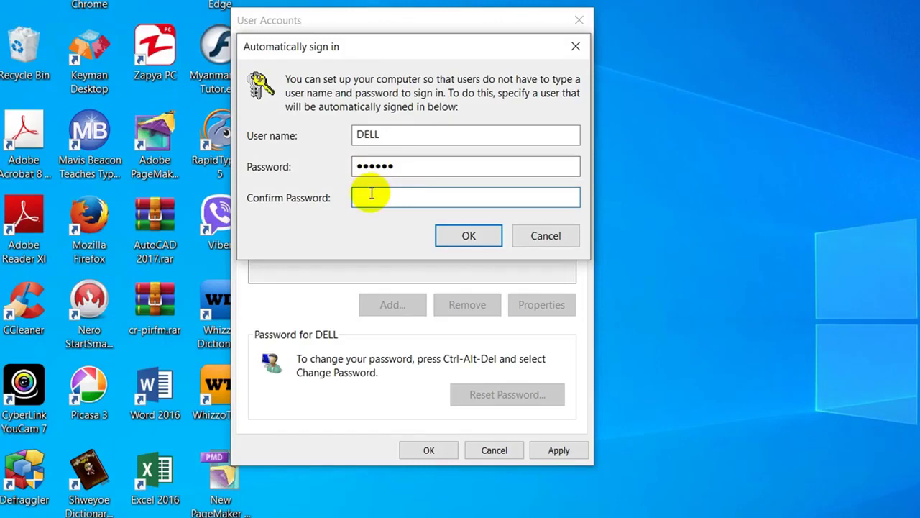
pyautogui.click(468, 235)
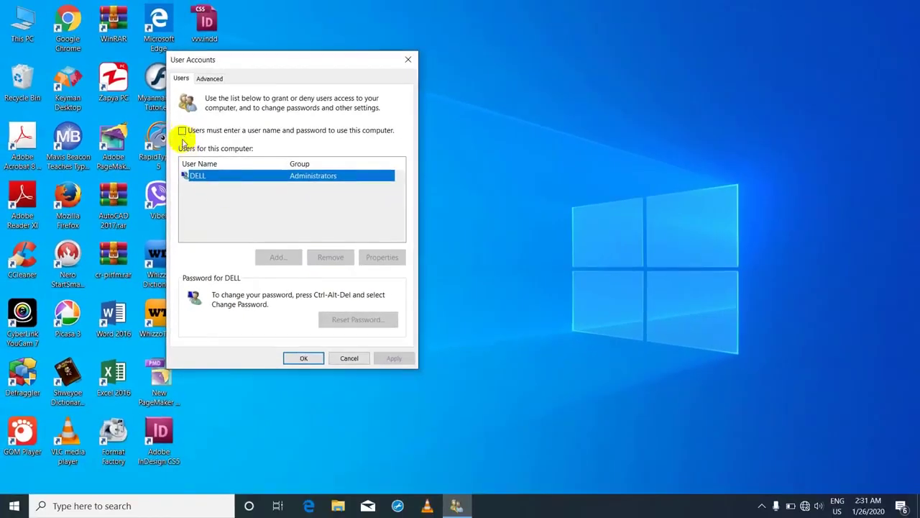
pyautogui.click(299, 356)
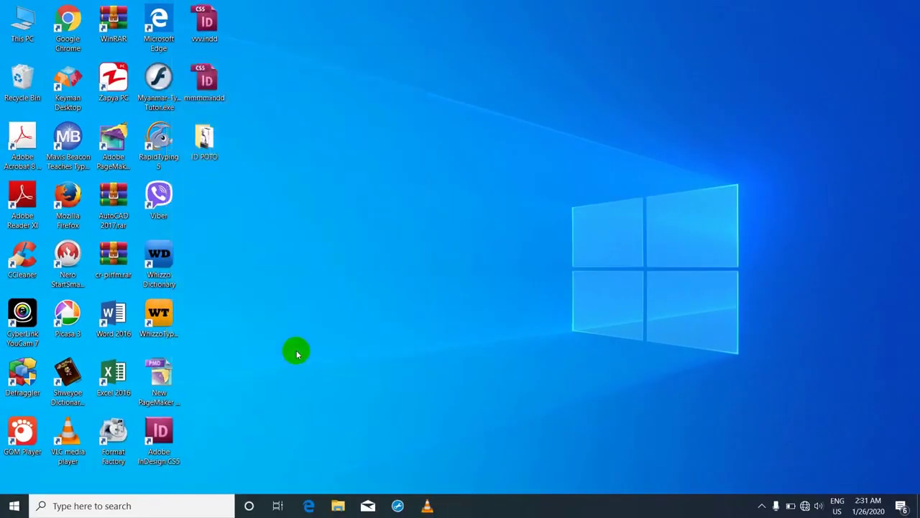